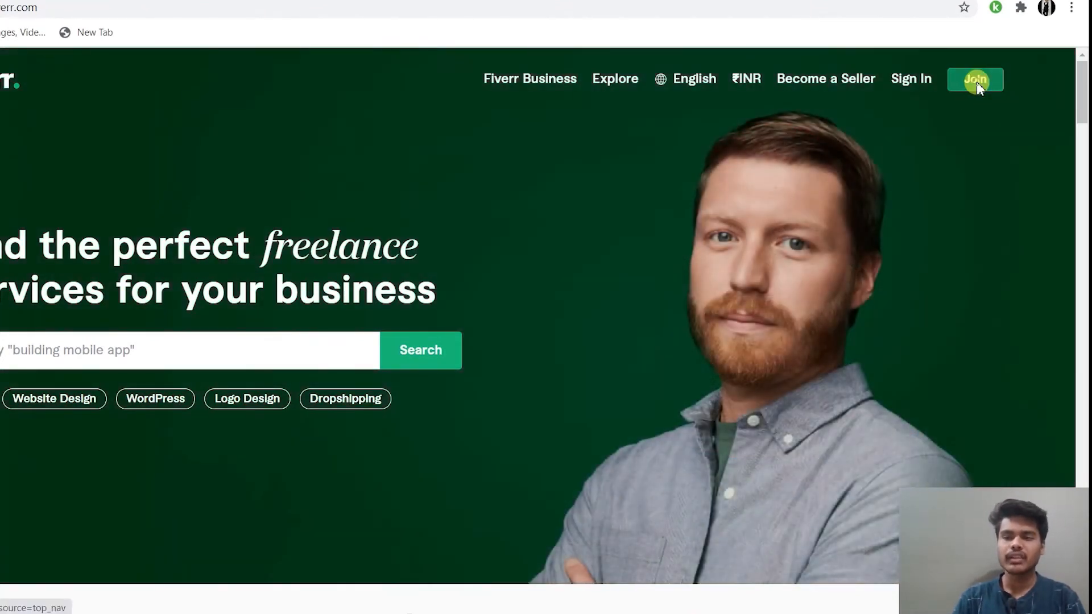
# Step: Join Fiverr by signing up with an existing Google account
pyautogui.click(976, 80)
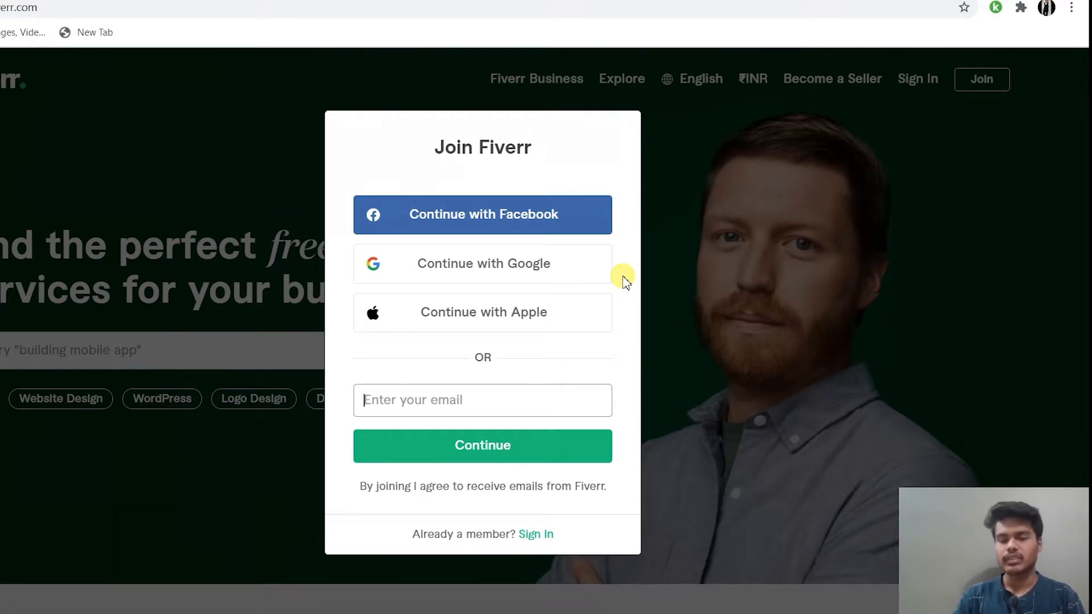
pyautogui.click(536, 268)
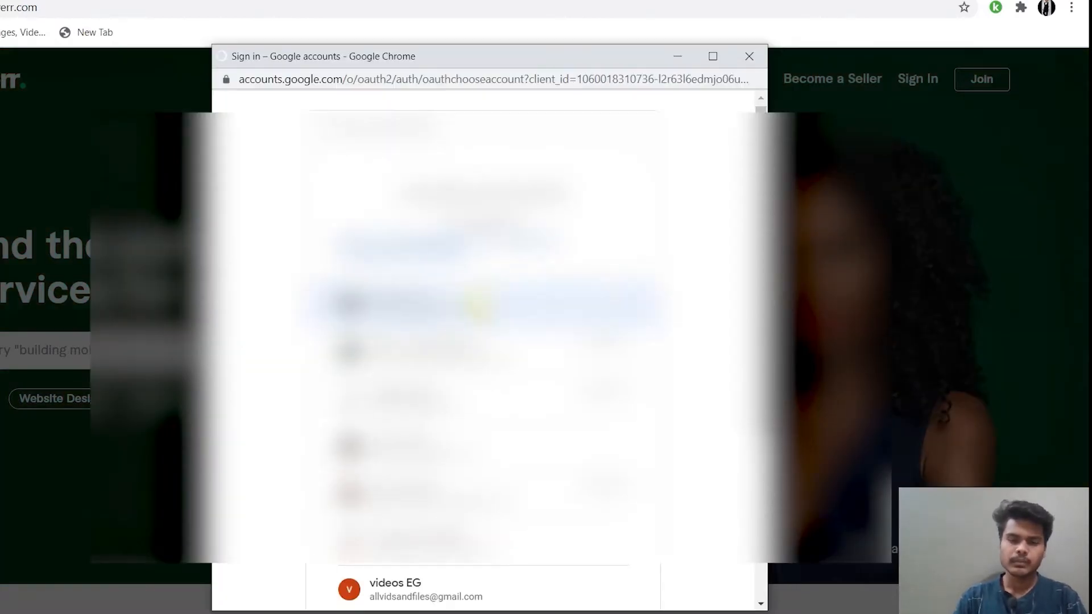
pyautogui.scroll(-5, 489, 341)
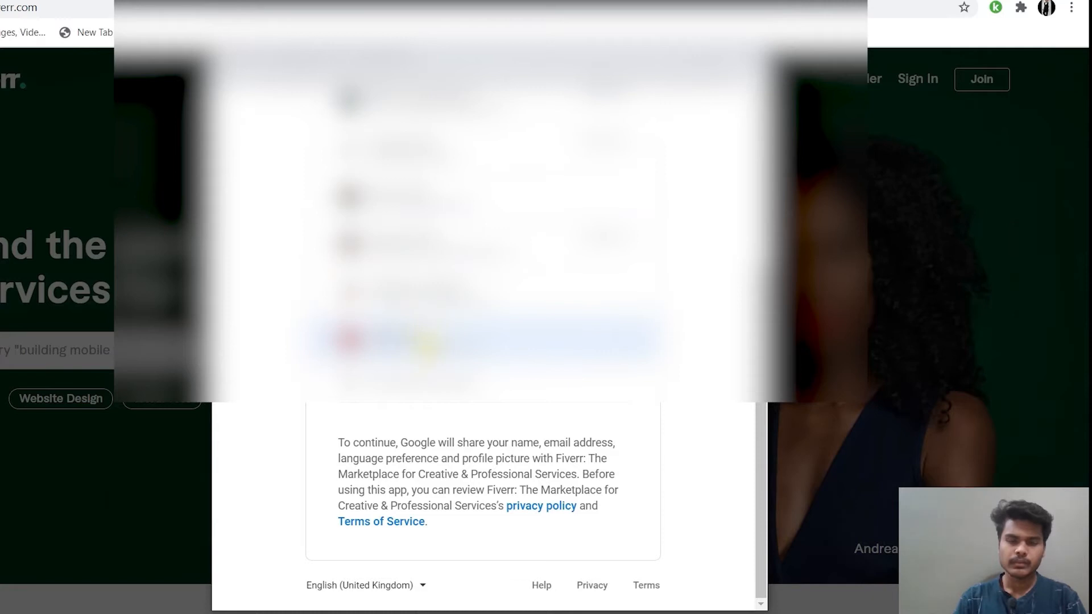
pyautogui.click(427, 344)
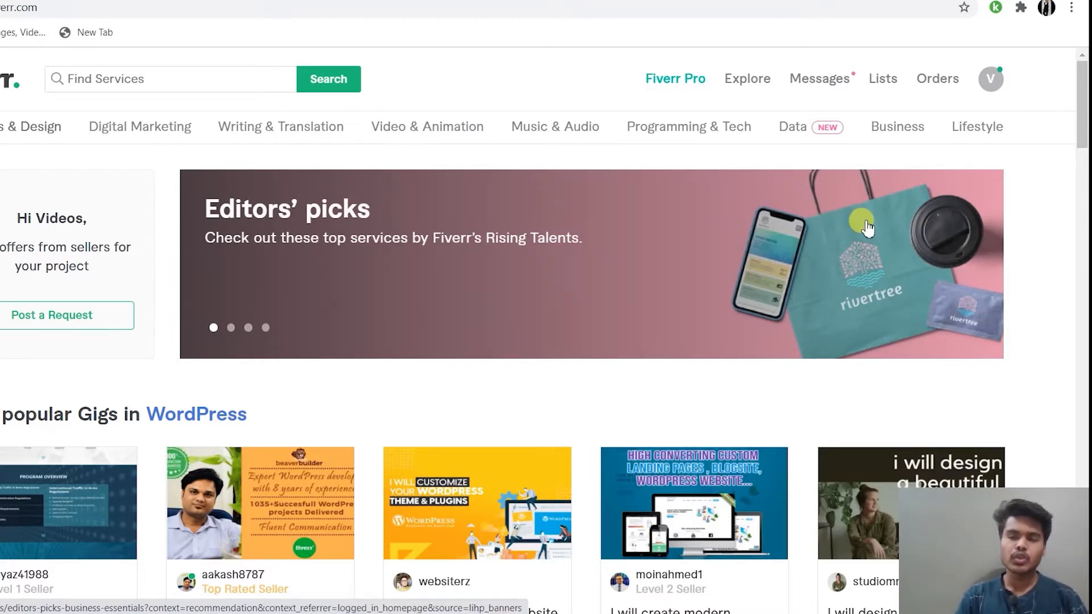
# Step: Start creating a new gig from the account's profile page and proceed through the seller onboarding overview to Personal Info
pyautogui.click(988, 85)
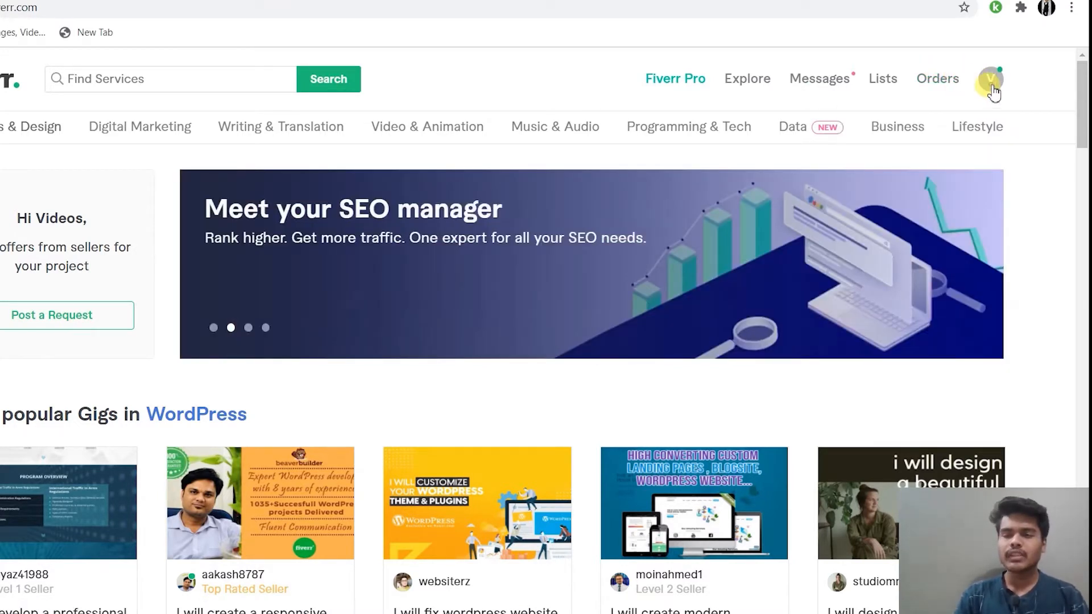
pyautogui.click(991, 86)
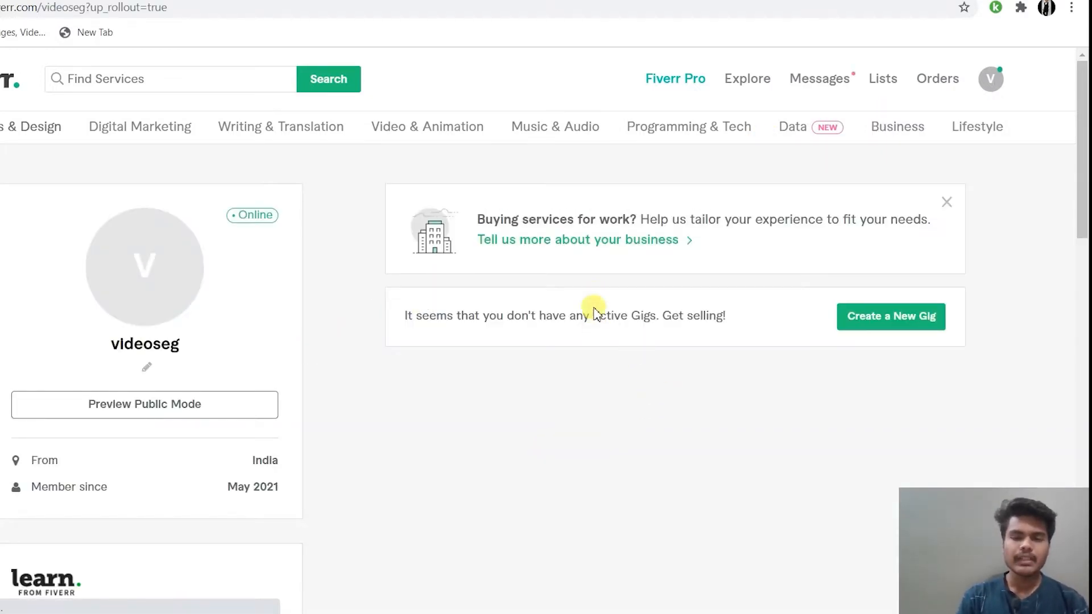
pyautogui.click(923, 323)
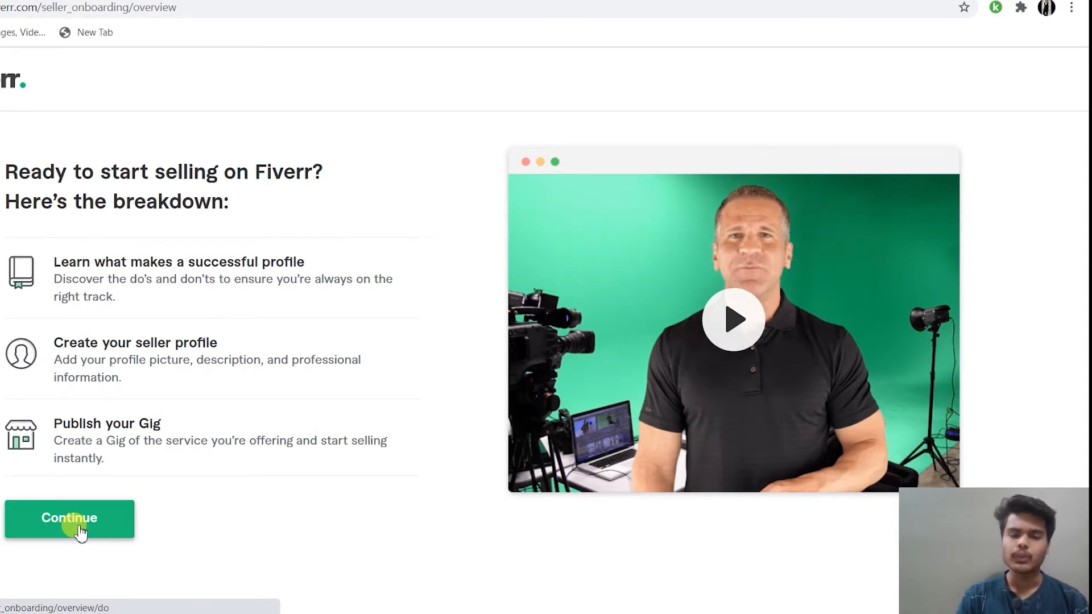
pyautogui.click(81, 533)
pyautogui.click(475, 505)
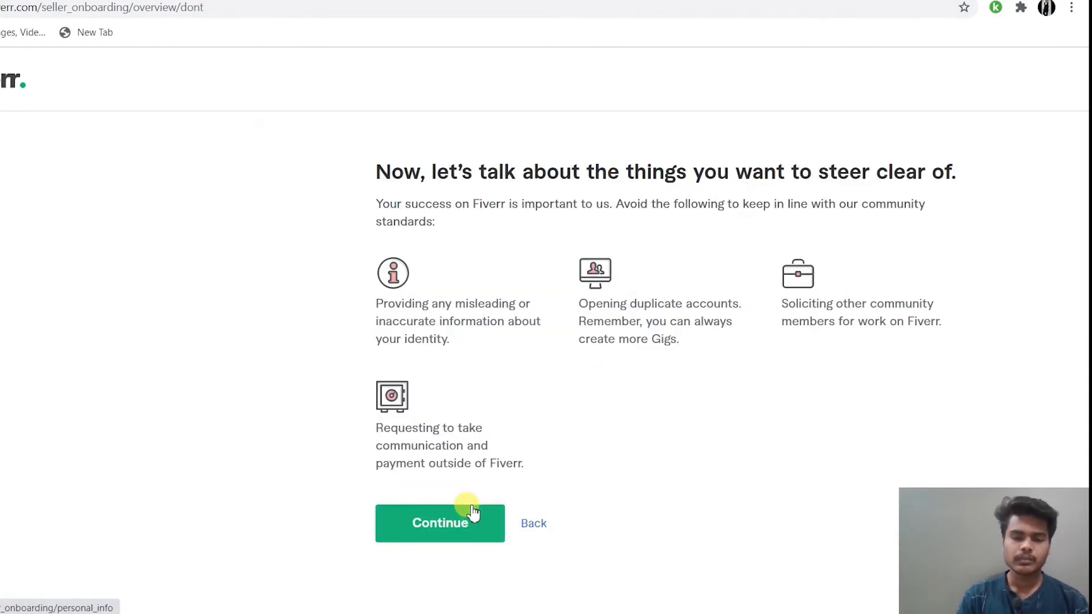
pyautogui.click(469, 519)
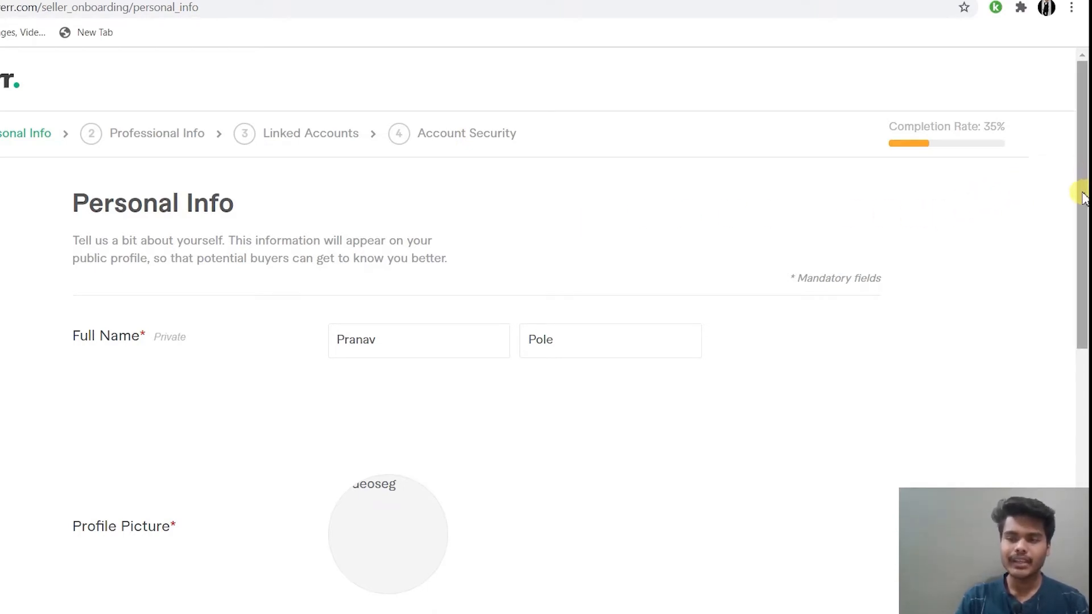
# Step: Review the name, profile picture, description and languages in Personal Info, and continue to Professional Info
pyautogui.moveTo(1082, 193); pyautogui.dragTo(1083, 243)
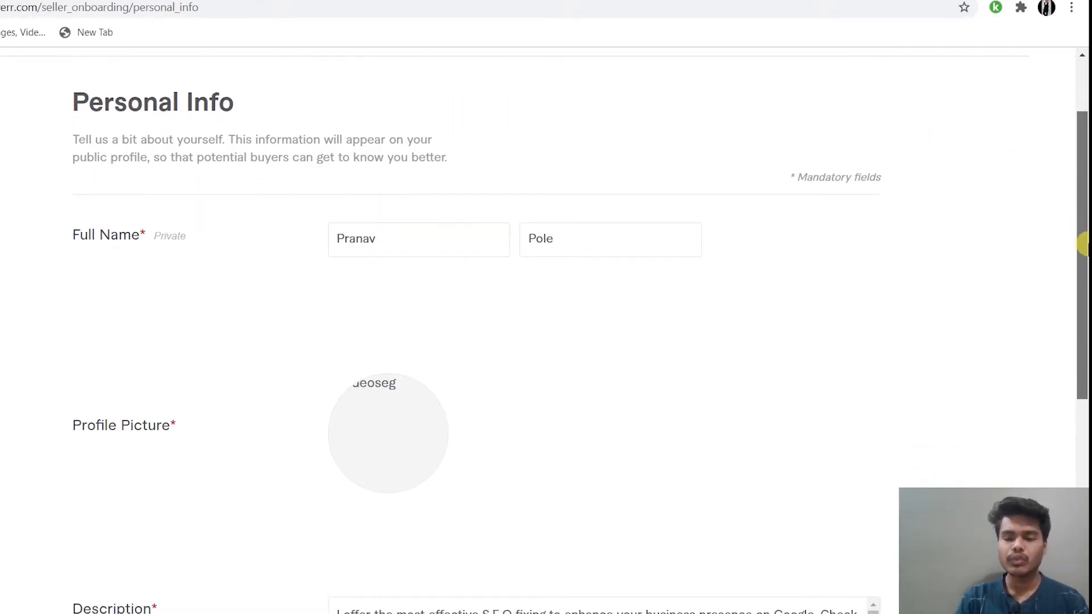
pyautogui.moveTo(1084, 245); pyautogui.dragTo(1083, 284)
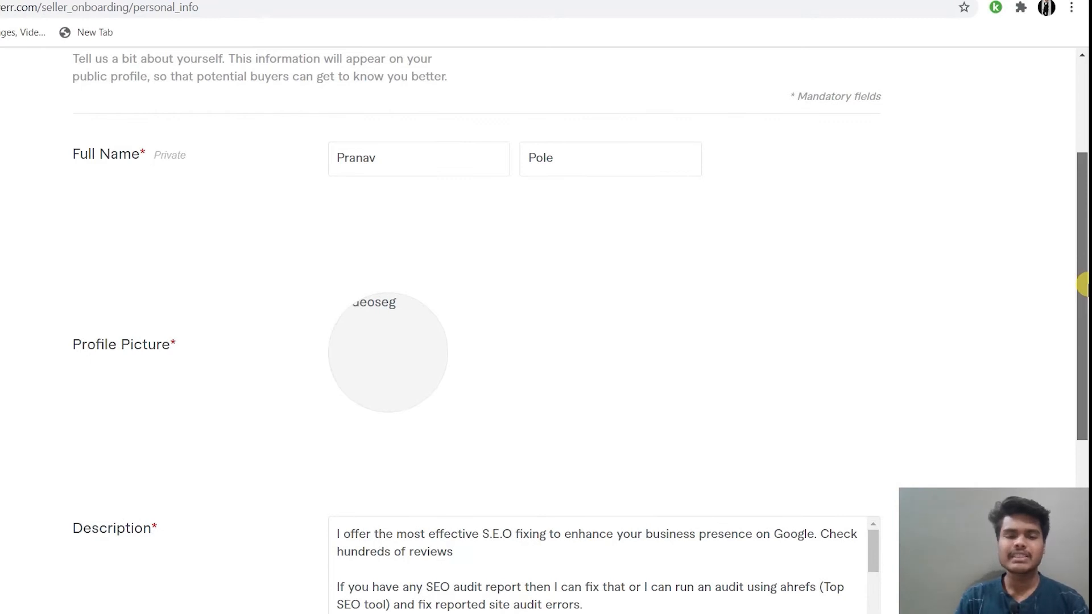
pyautogui.moveTo(1084, 285); pyautogui.dragTo(1083, 395)
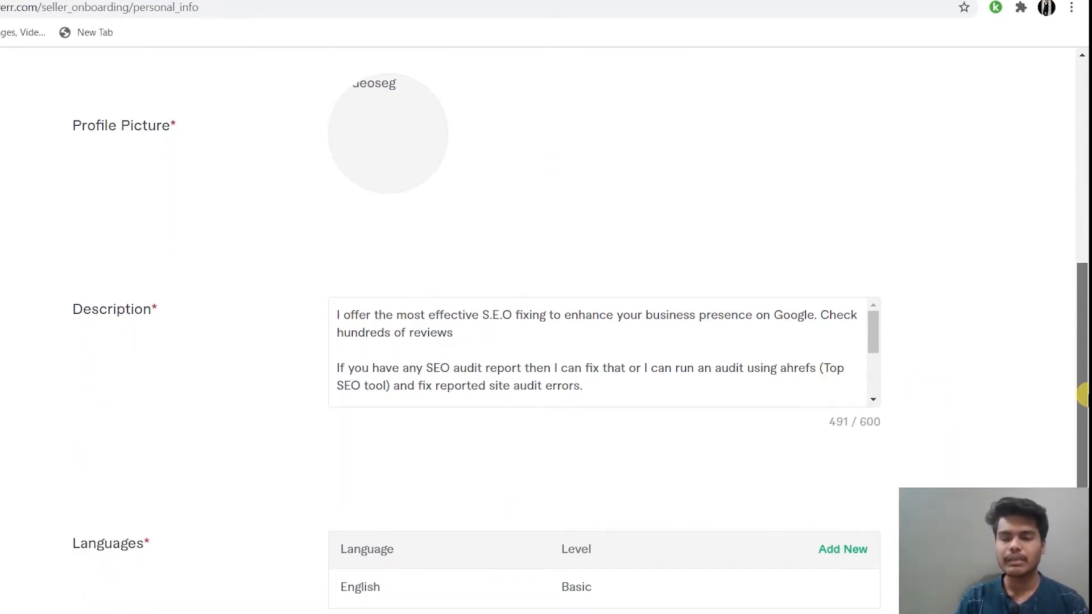
pyautogui.moveTo(875, 319); pyautogui.dragTo(887, 350)
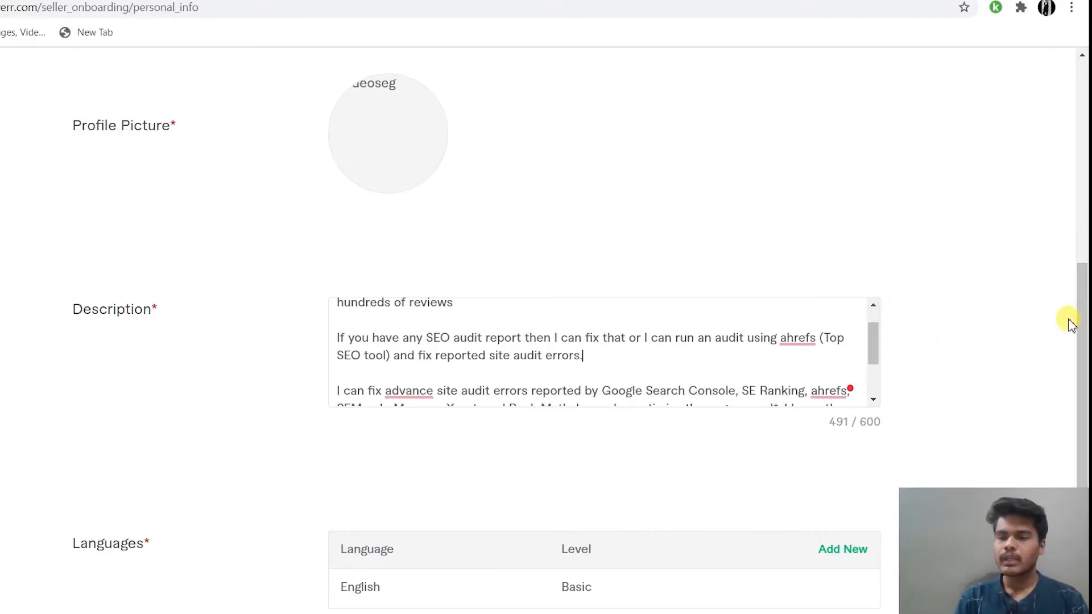
pyautogui.moveTo(1082, 319); pyautogui.dragTo(1084, 412)
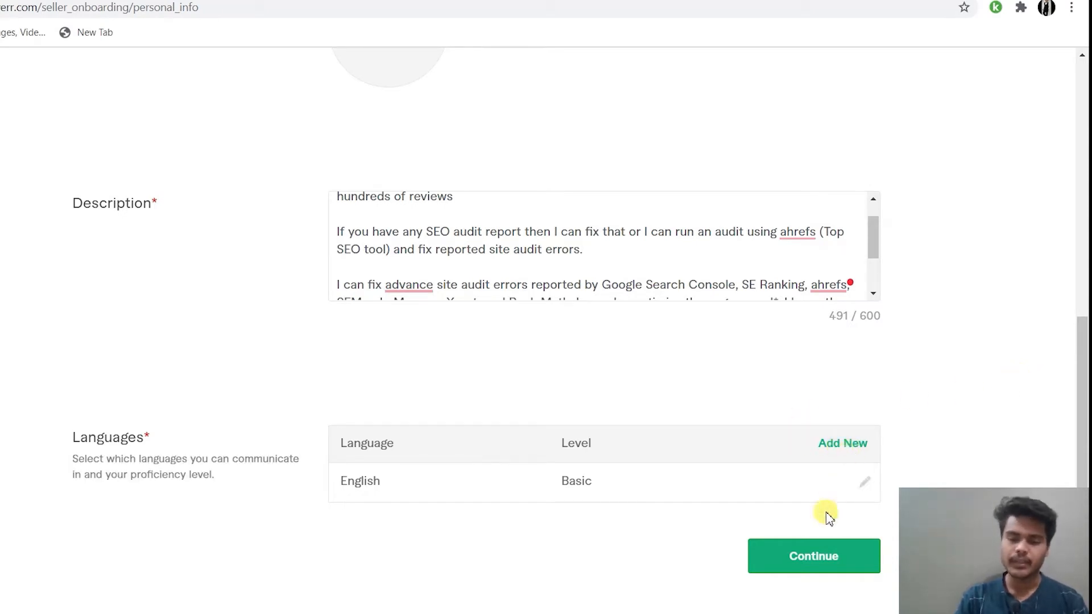
pyautogui.click(836, 560)
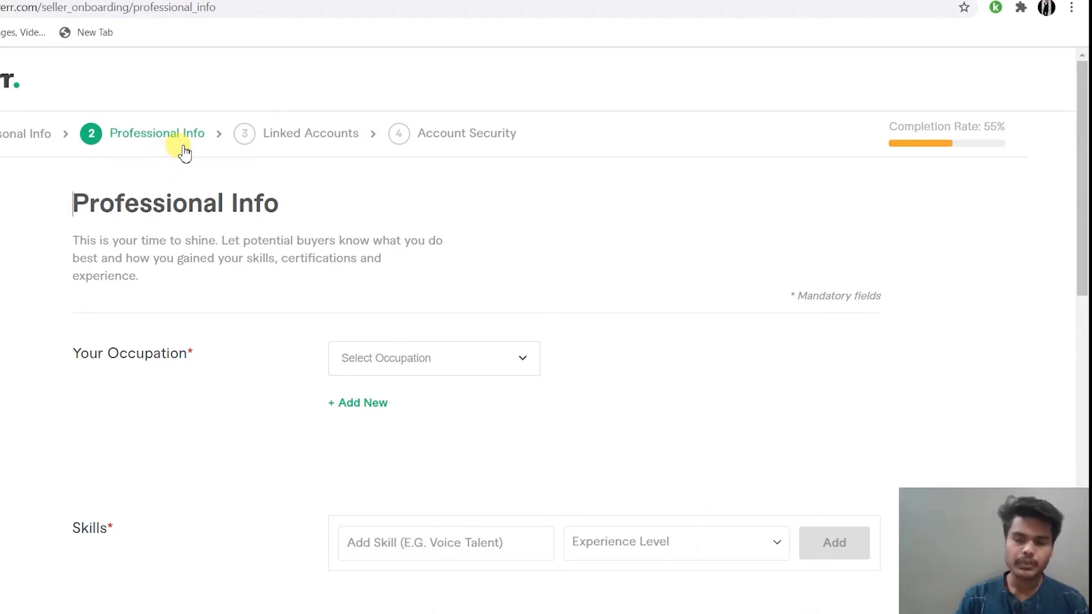
# Step: Set the occupation to Graphics & Design and select Banner Ads, Flyer Design, Logo Design, Infographic Design and Game Design as best skills
pyautogui.click(514, 373)
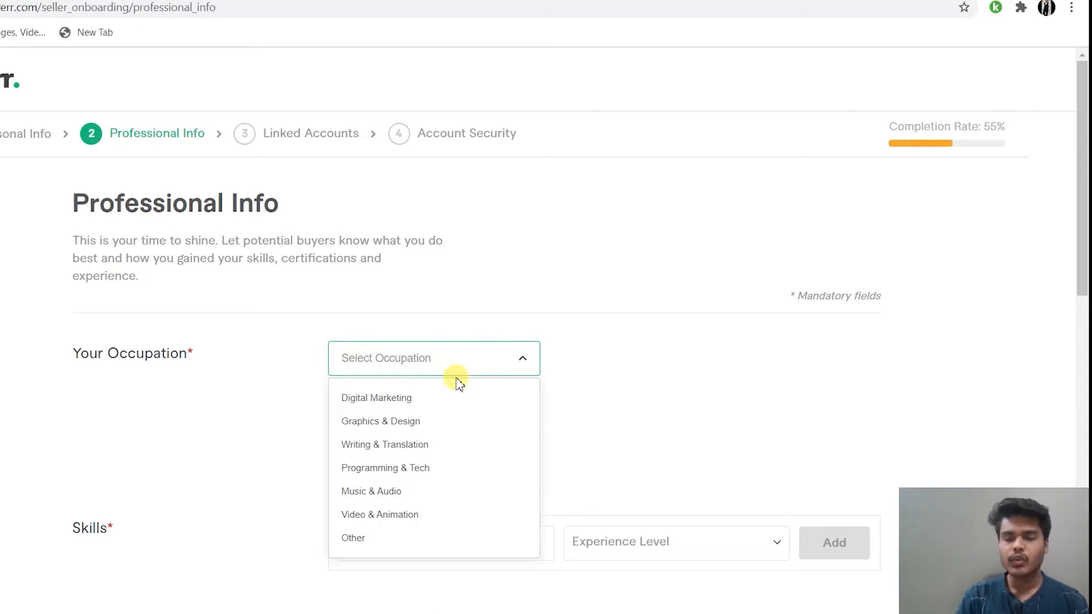
pyautogui.click(412, 424)
pyautogui.scroll(-2, 540, 408)
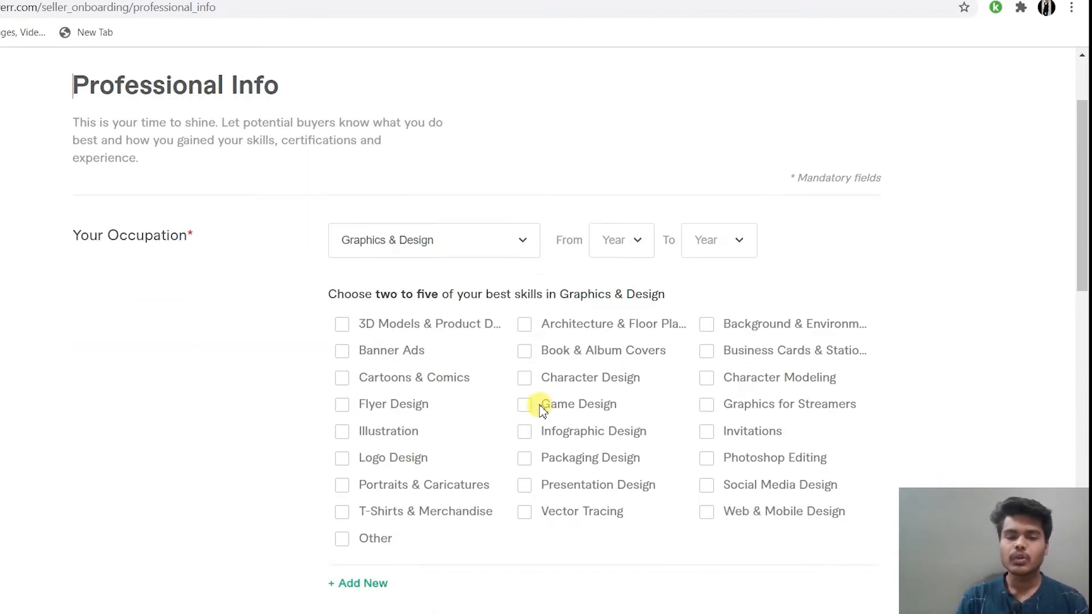
pyautogui.scroll(-3, 540, 408)
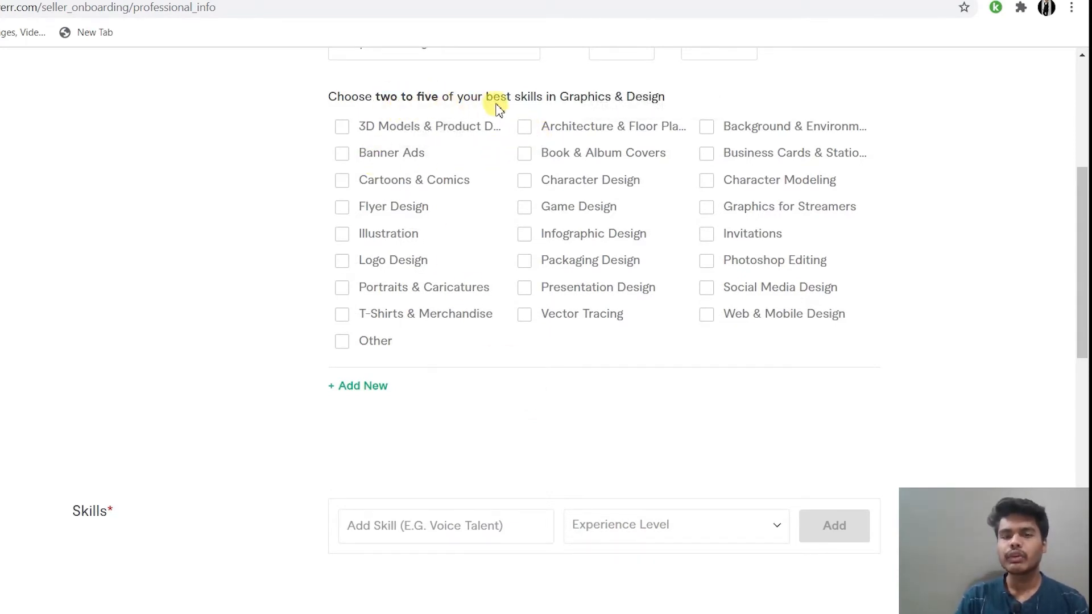
pyautogui.click(343, 155)
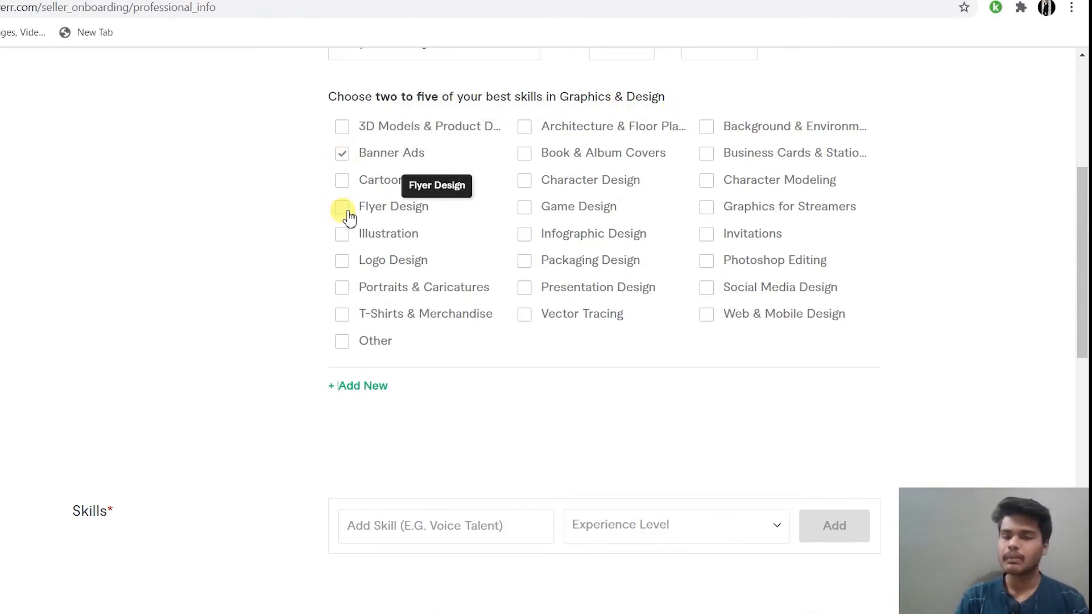
pyautogui.click(342, 262)
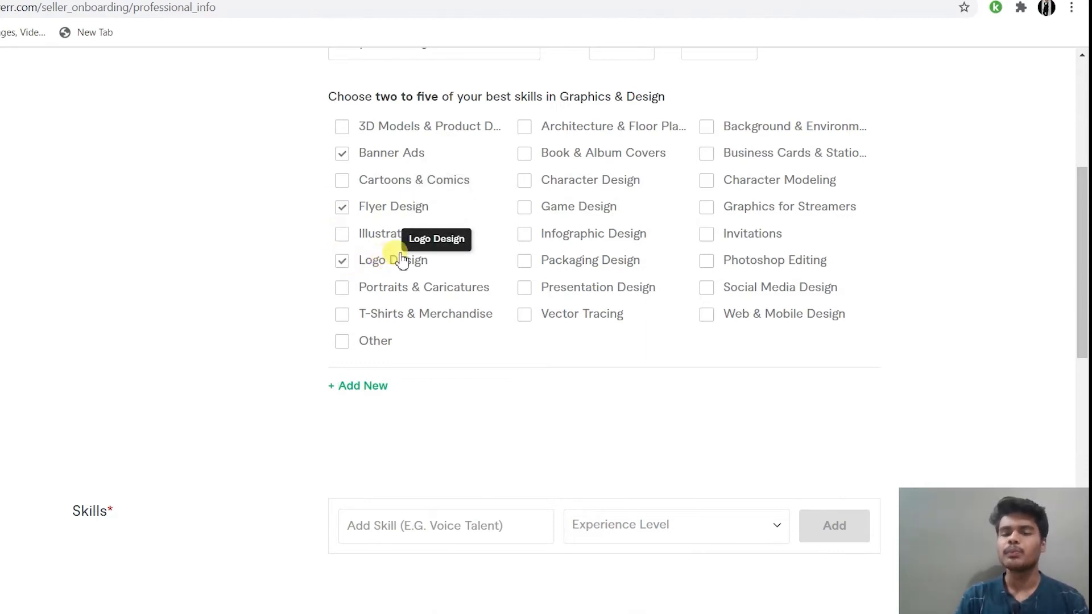
pyautogui.click(524, 231)
pyautogui.click(523, 208)
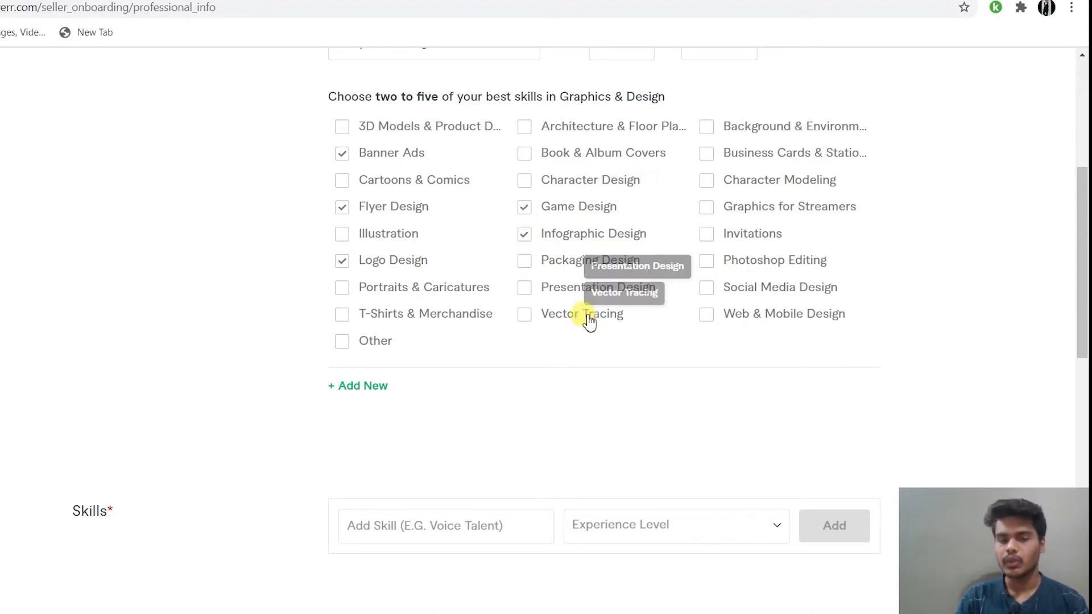
# Step: Add the skill Graphics Design with the experience level Expert
pyautogui.scroll(-4, 566, 330)
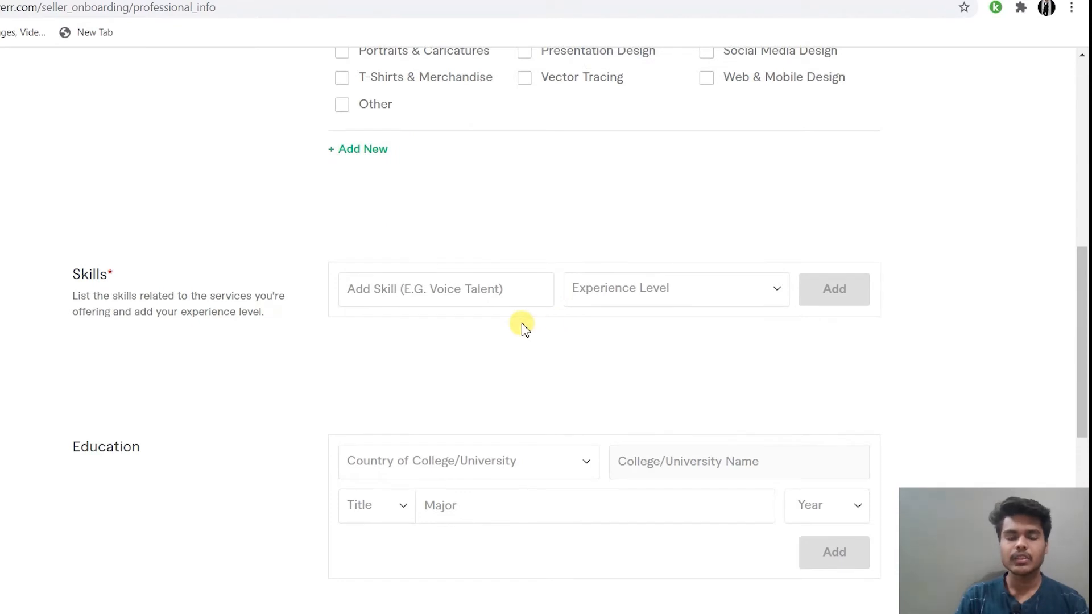
pyautogui.click(388, 291)
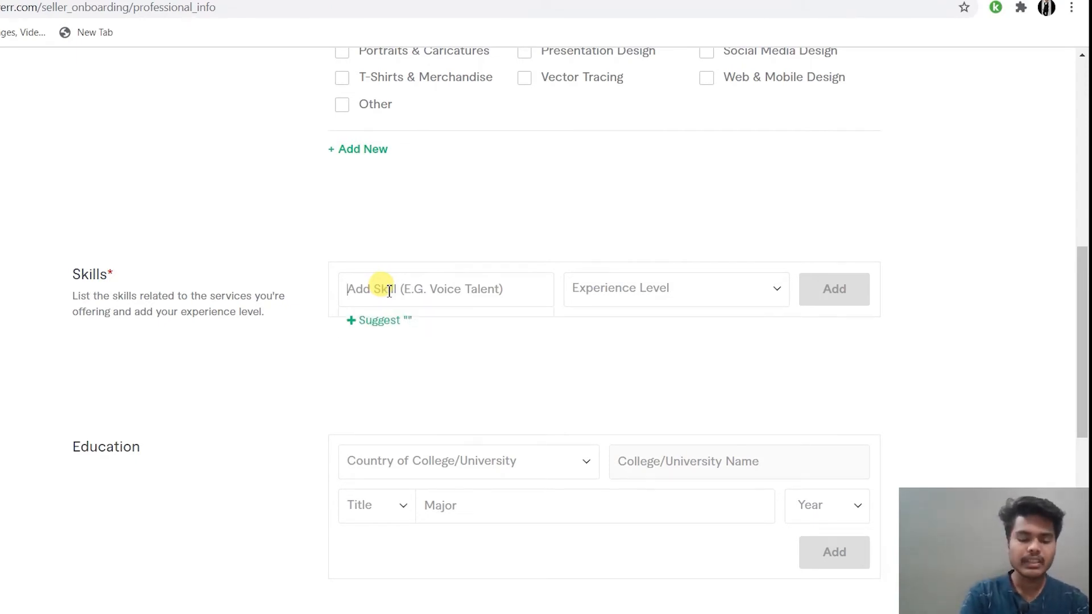
pyautogui.write('Graphi')
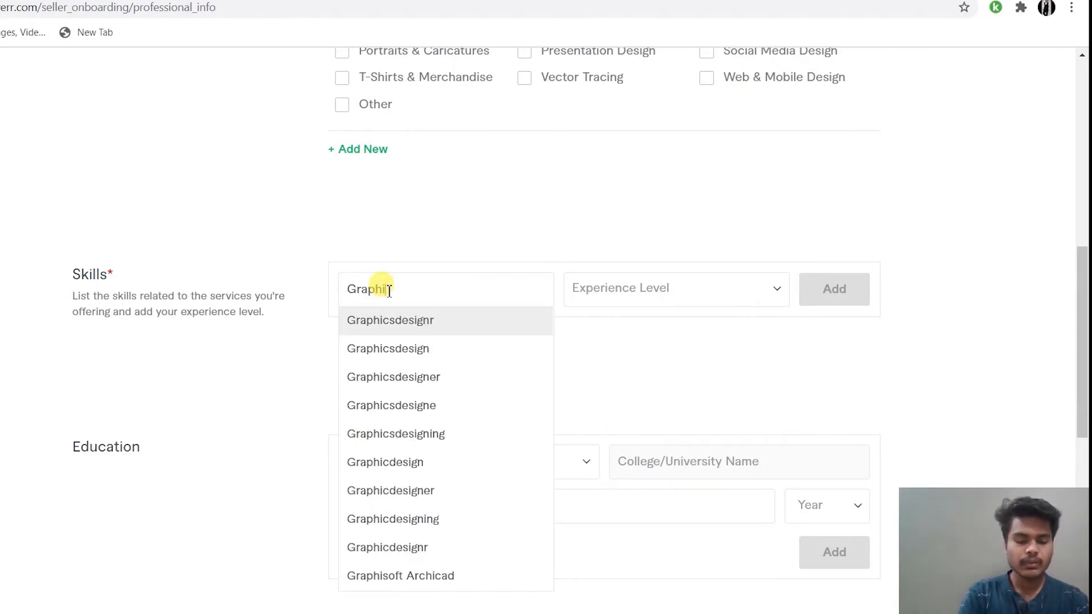
pyautogui.write('cs Des')
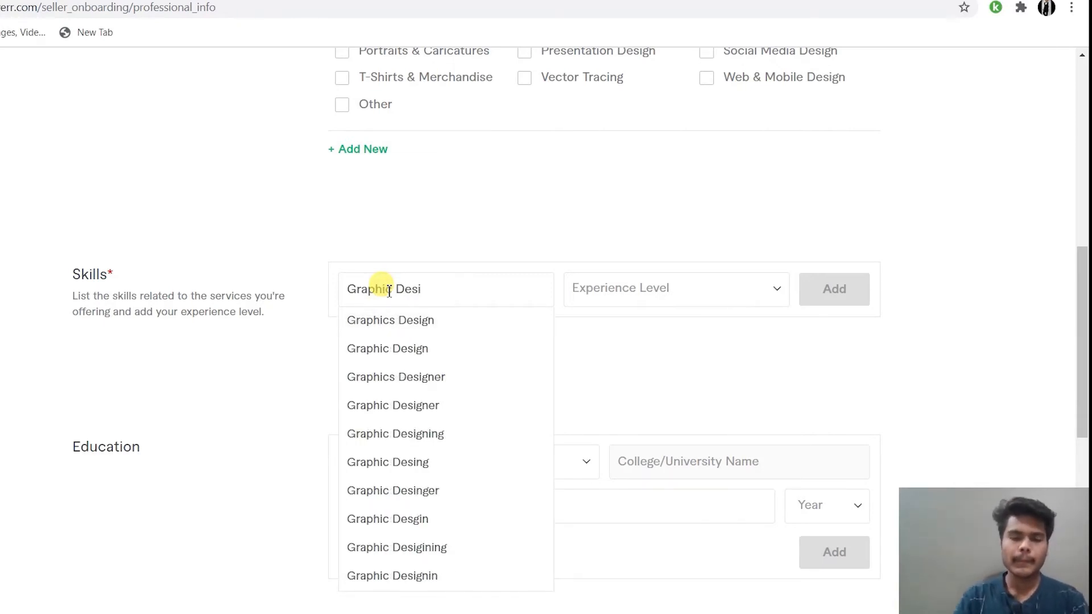
pyautogui.write('i')
pyautogui.click(392, 319)
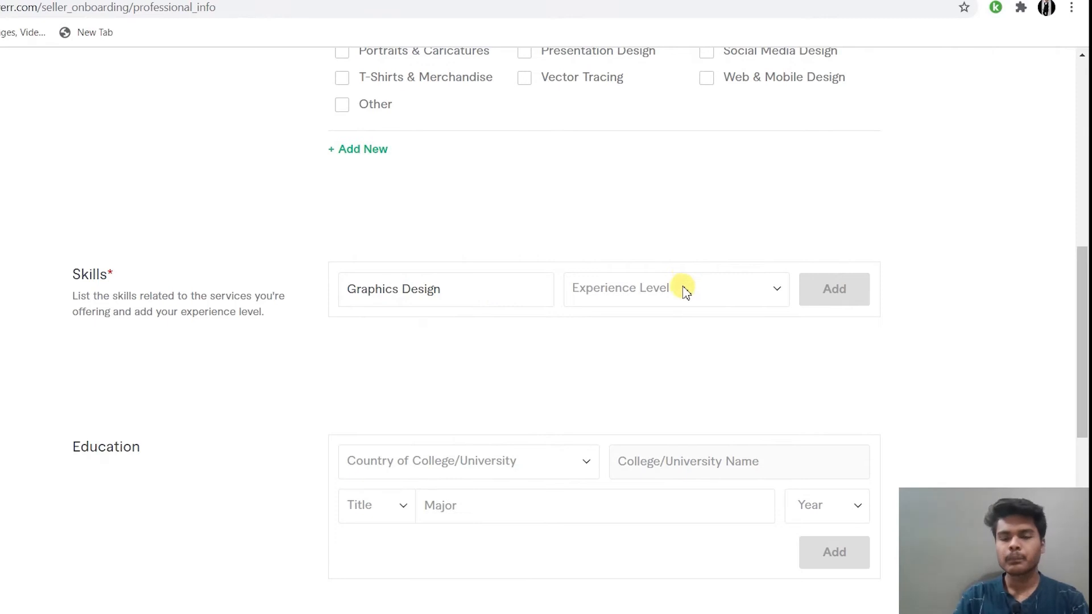
pyautogui.scroll(1, 685, 291)
pyautogui.click(751, 373)
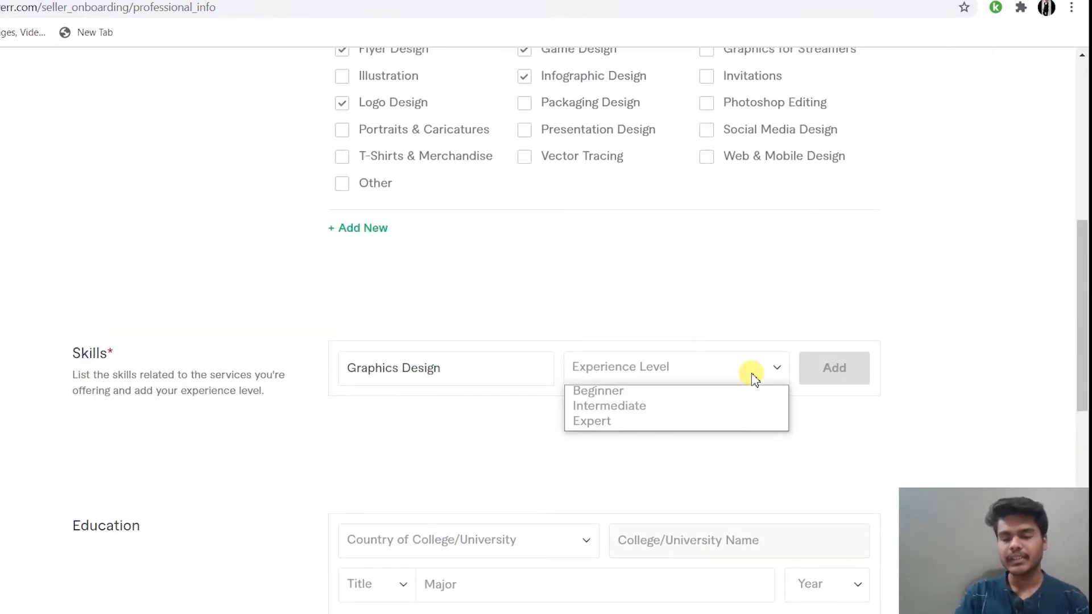
pyautogui.click(719, 421)
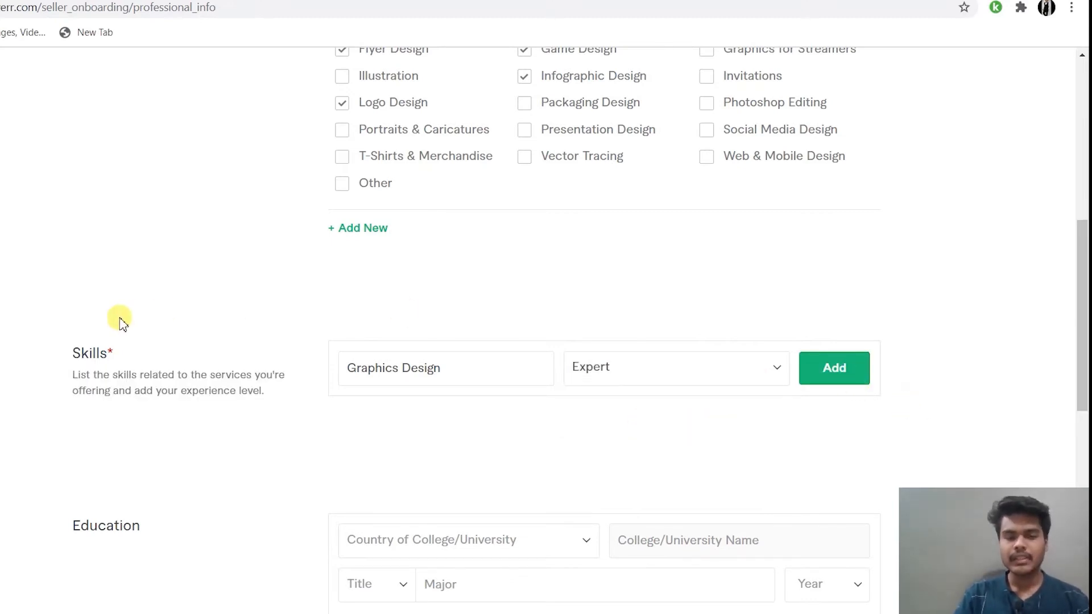
pyautogui.click(842, 370)
# Step: Proceed past the education, certification and personal website sections, and continue through Linked Accounts to Account Security without connecting more accounts
pyautogui.scroll(-1, 819, 353)
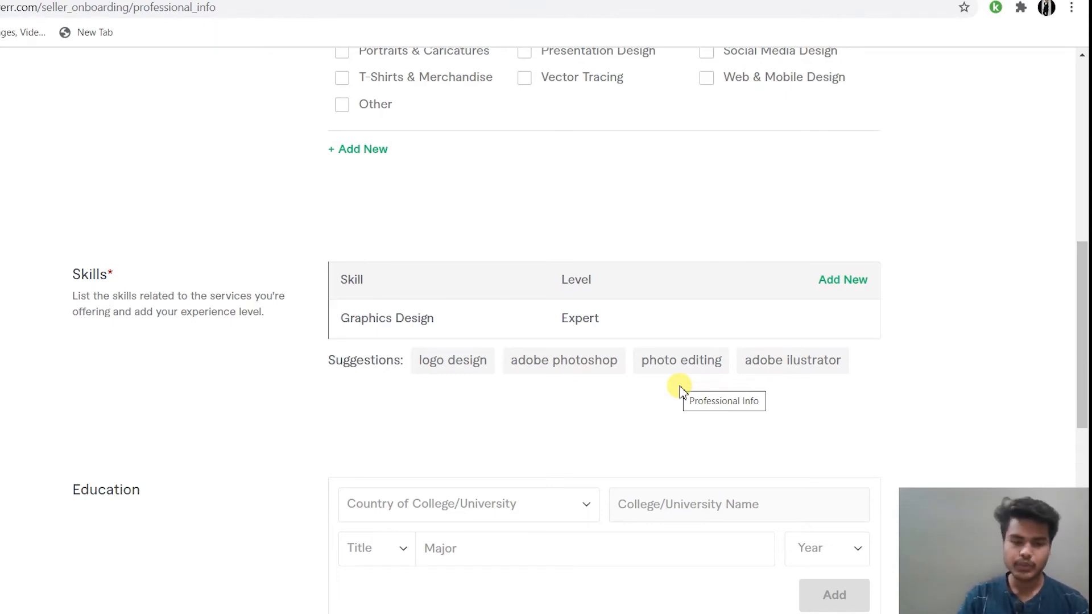
pyautogui.scroll(-3, 542, 407)
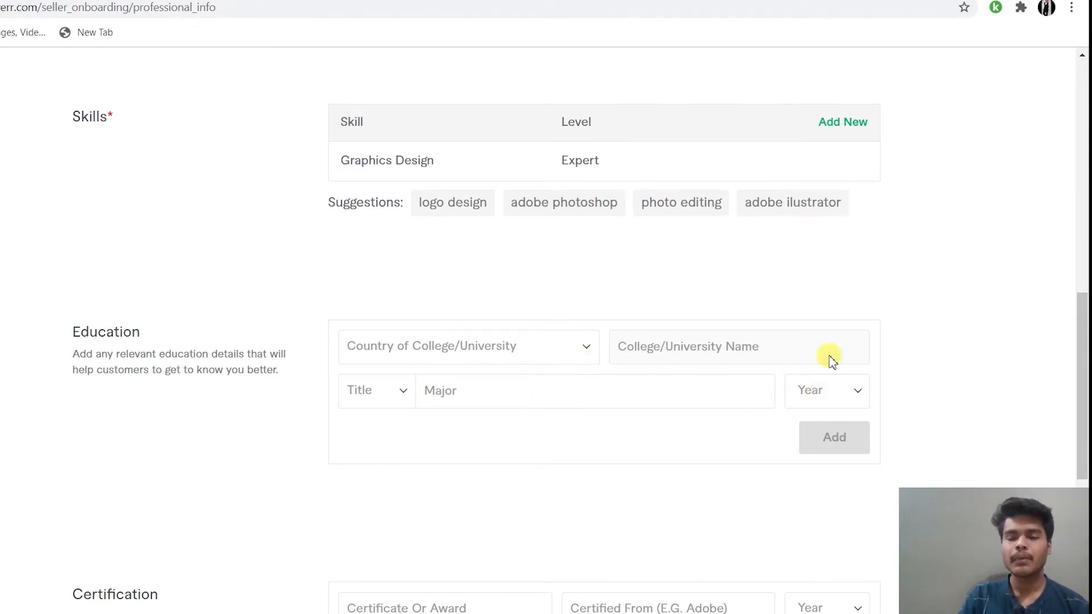
pyautogui.scroll(-1, 830, 436)
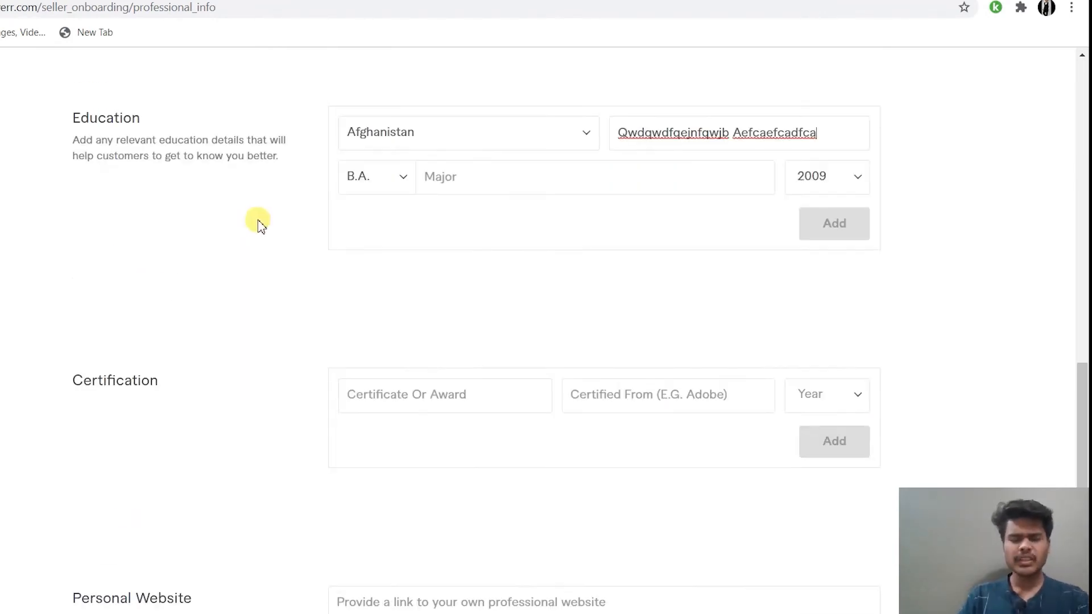
pyautogui.scroll(-2, 281, 353)
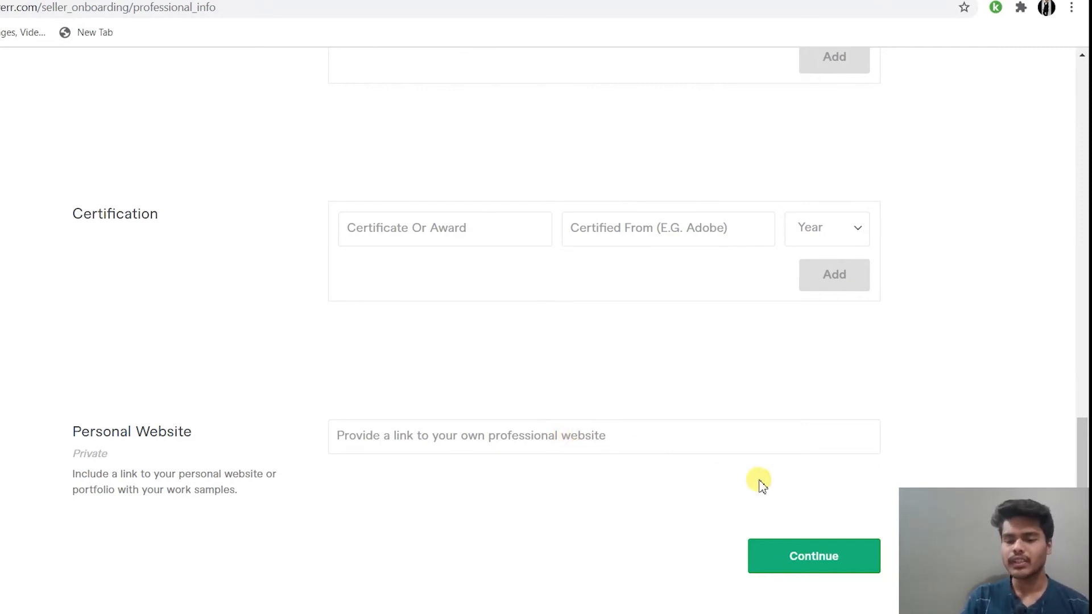
pyautogui.click(835, 551)
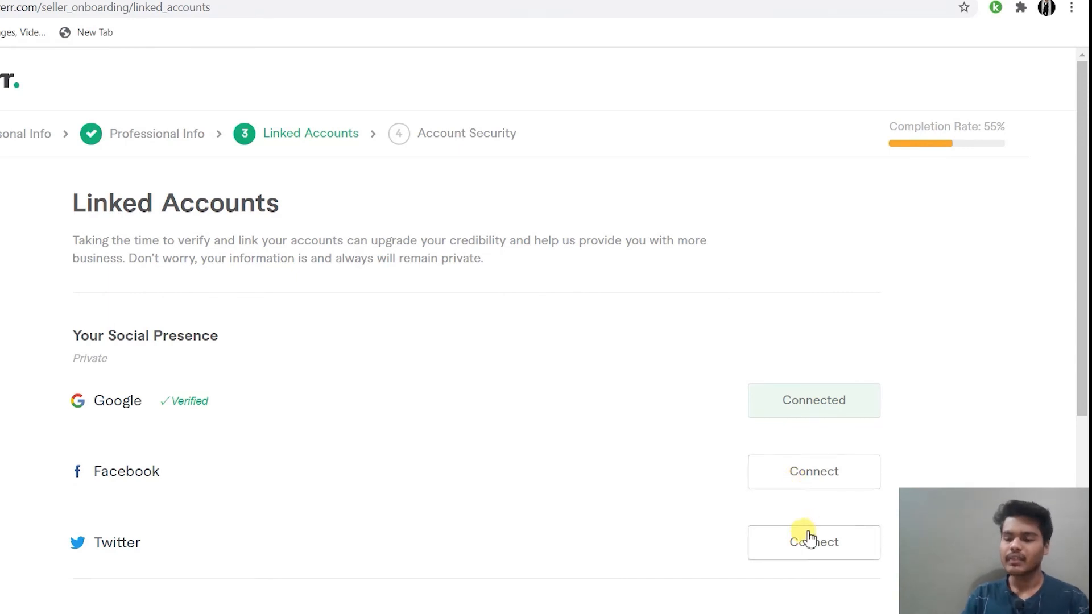
pyautogui.scroll(-5, 809, 542)
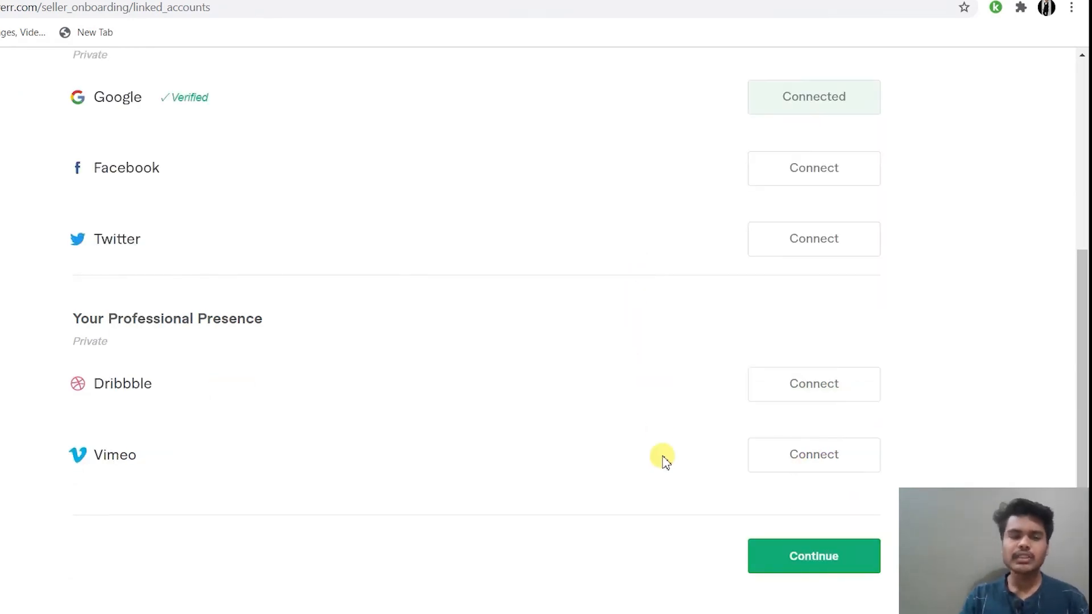
pyautogui.click(769, 557)
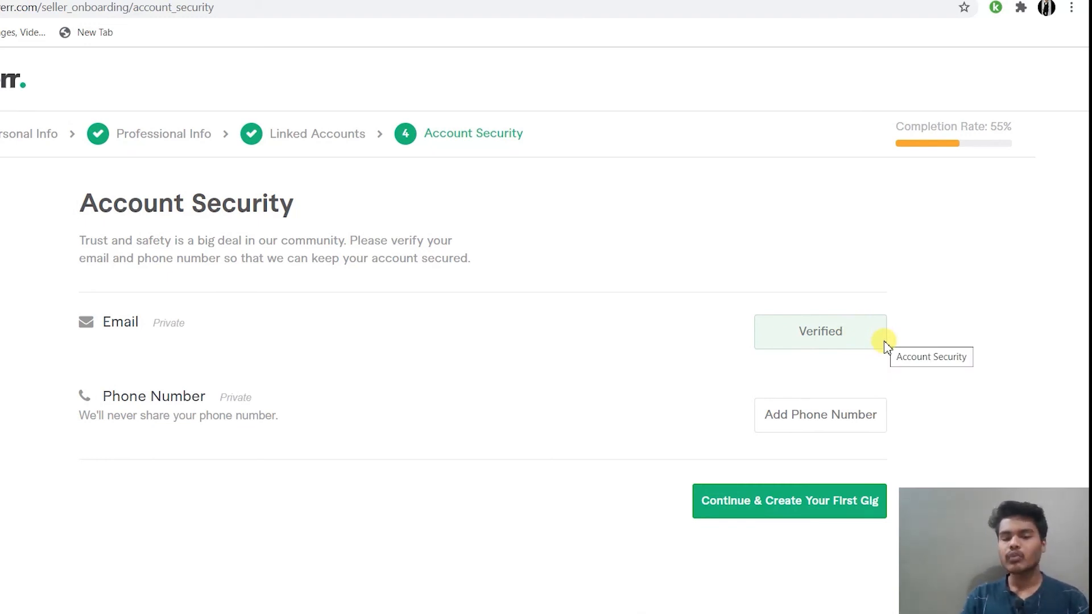
# Step: Try to add a phone number to the account by filling in the country and the saved phone number, and dismiss the verification form
pyautogui.click(809, 418)
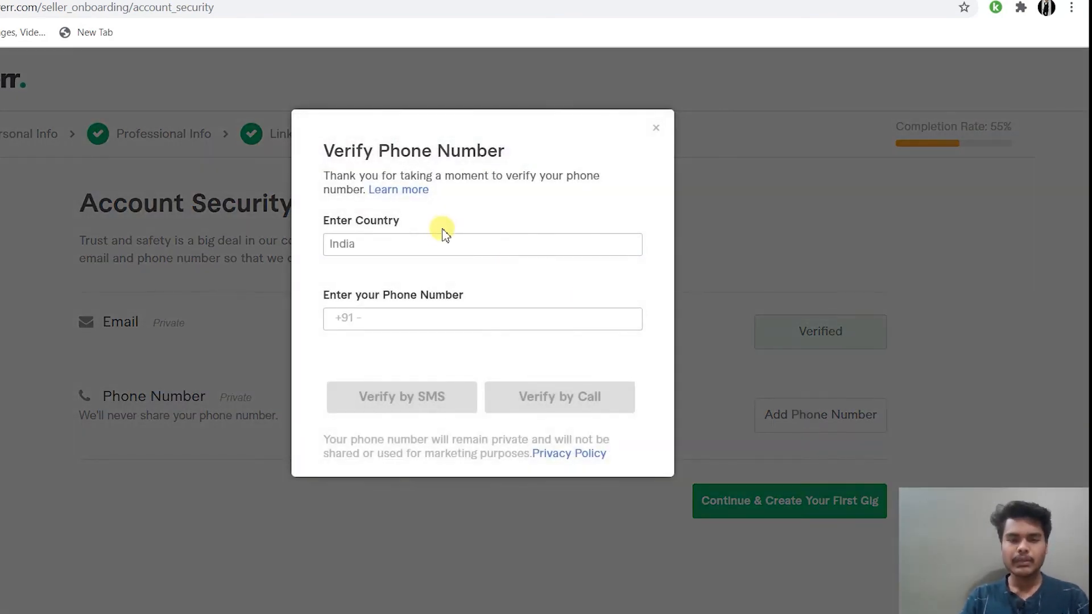
pyautogui.click(433, 241)
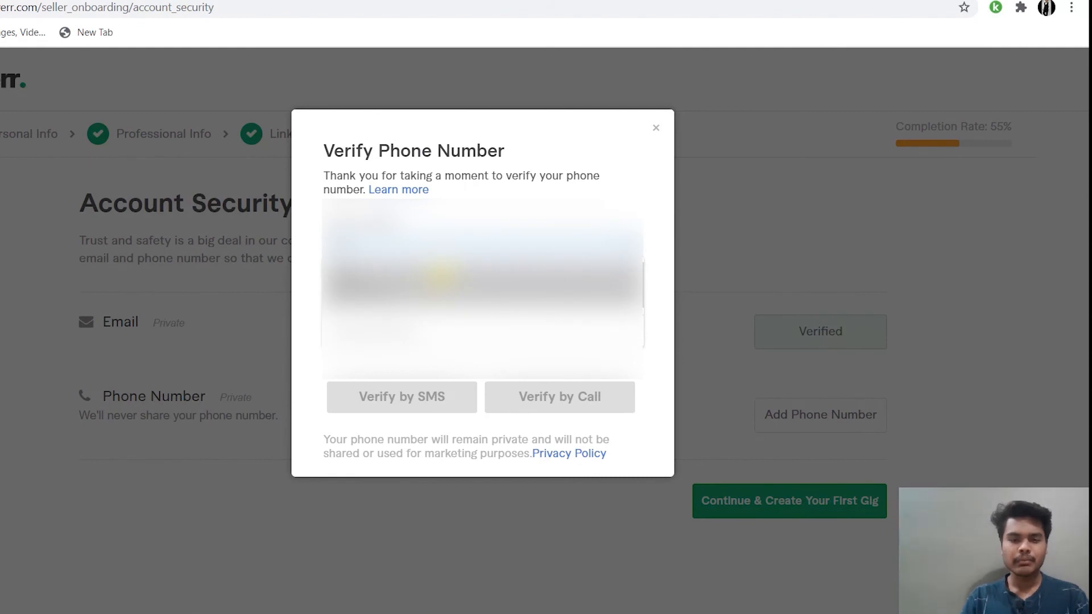
pyautogui.click(433, 280)
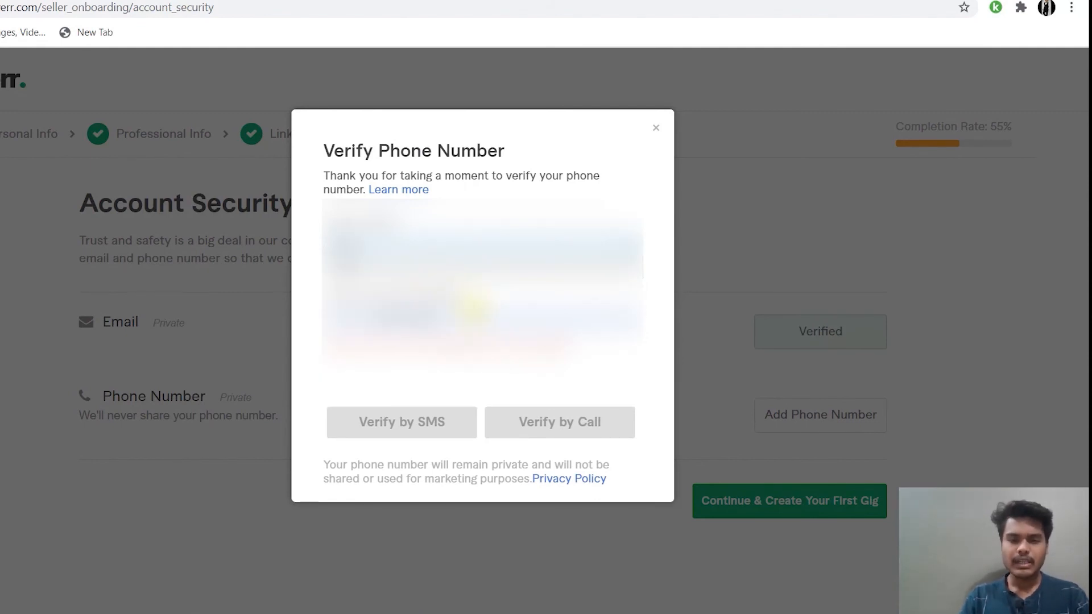
pyautogui.click(476, 312)
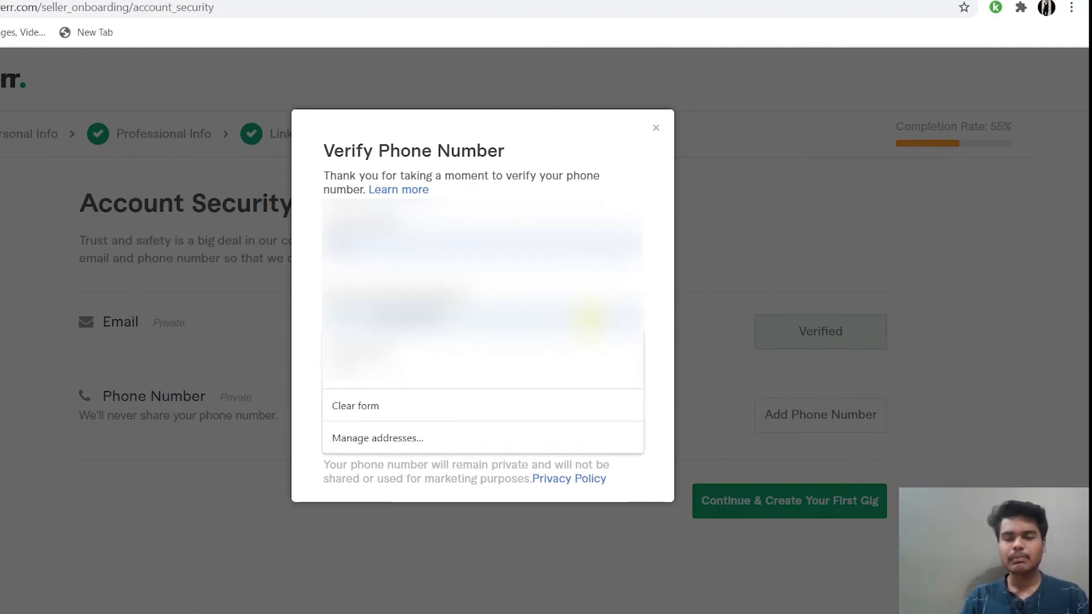
pyautogui.click(649, 305)
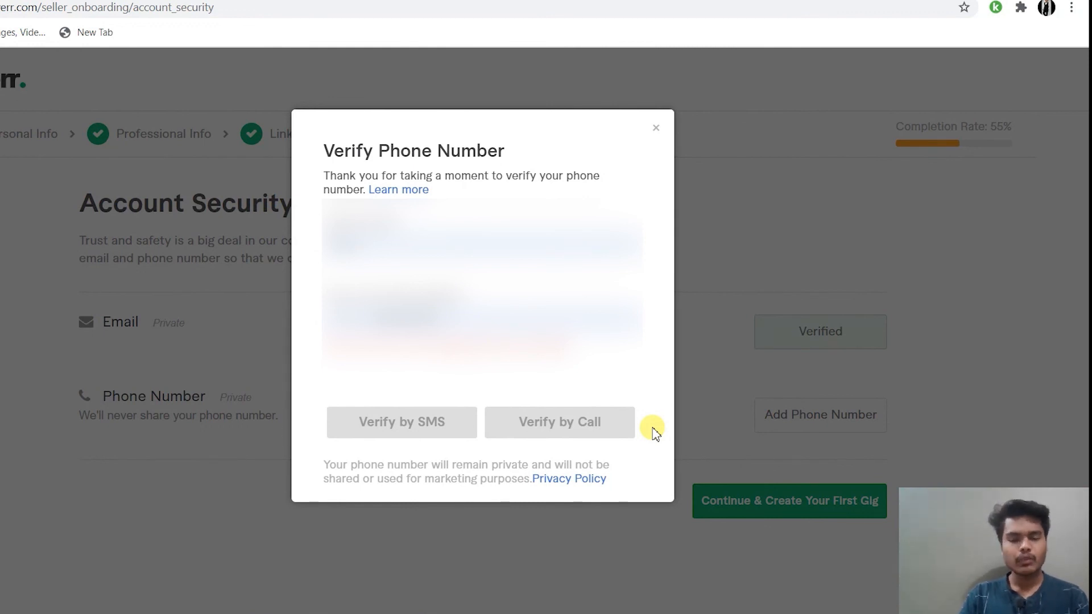
pyautogui.click(1056, 392)
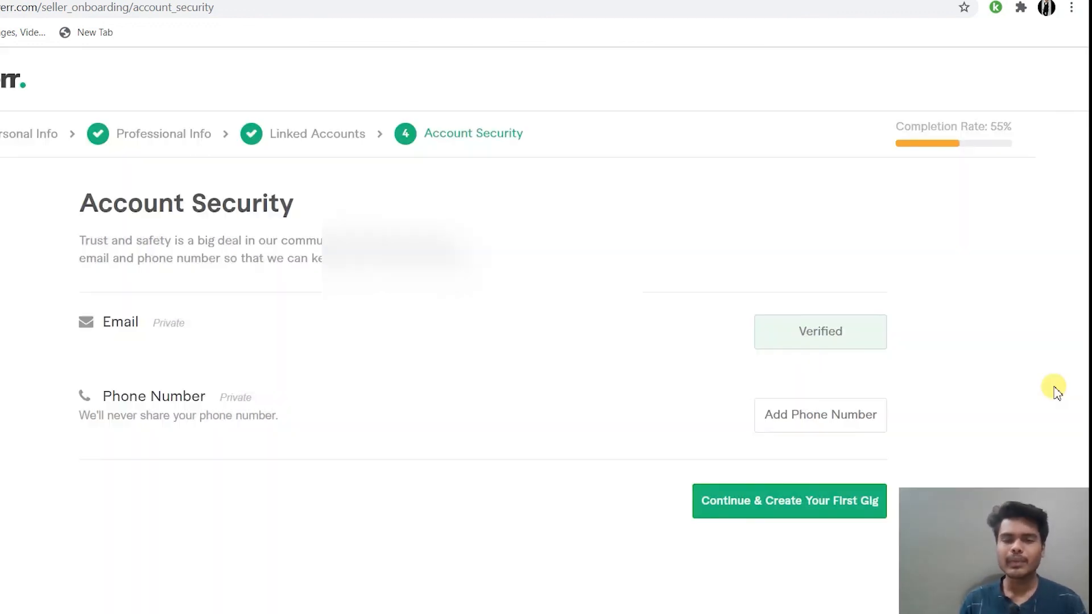